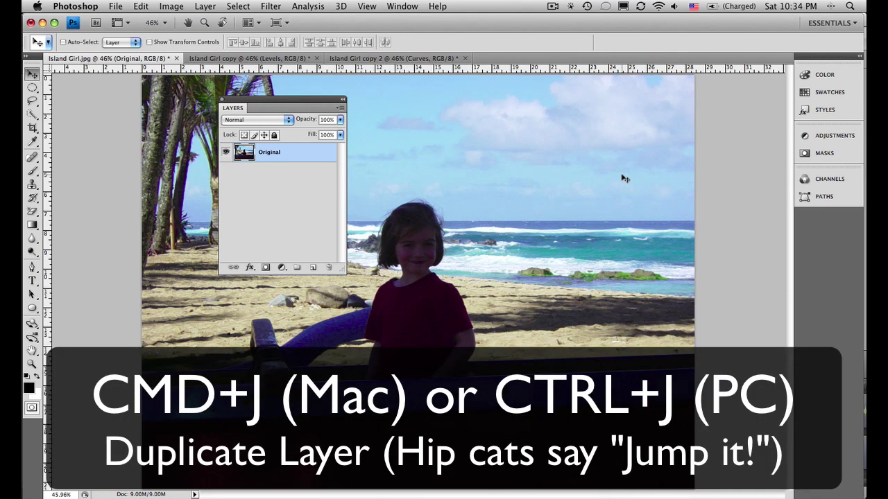
# Step: Duplicate the Original layer and rename the copy 'Levels Adjusted'
pyautogui.press('super+j')
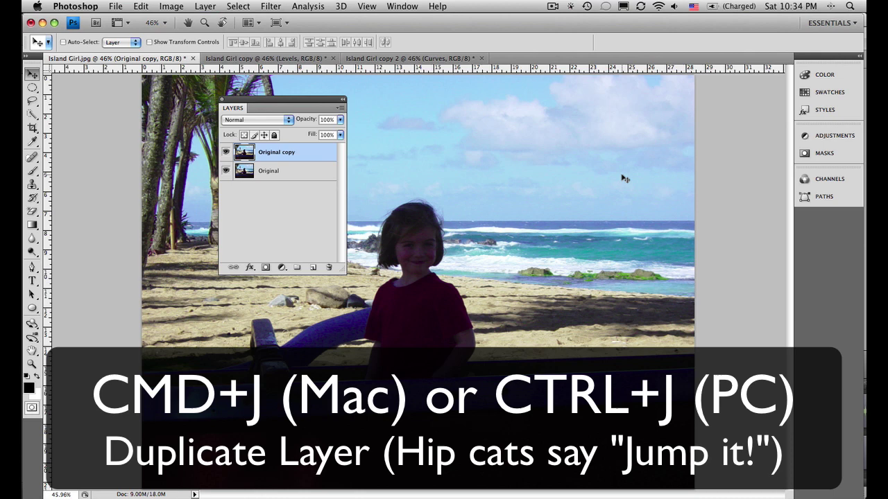
pyautogui.doubleClick(272, 153)
pyautogui.write('Le')
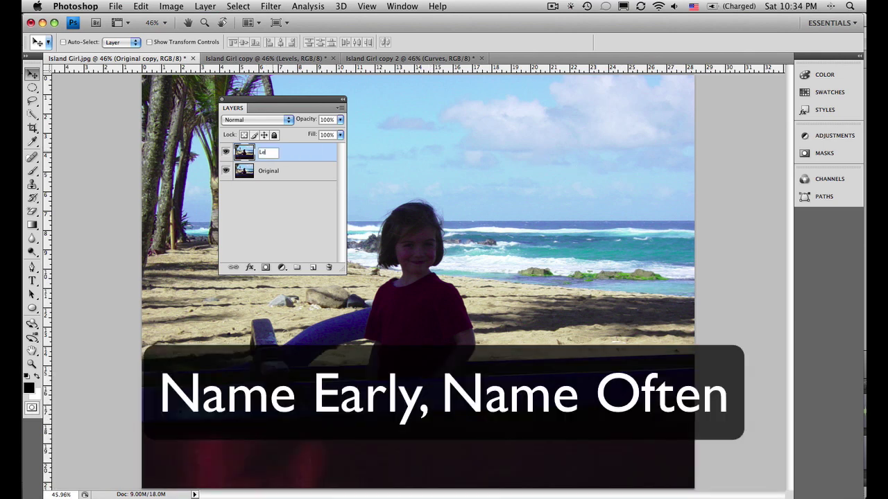
pyautogui.write('vels Adjusted')
pyautogui.press('Return')
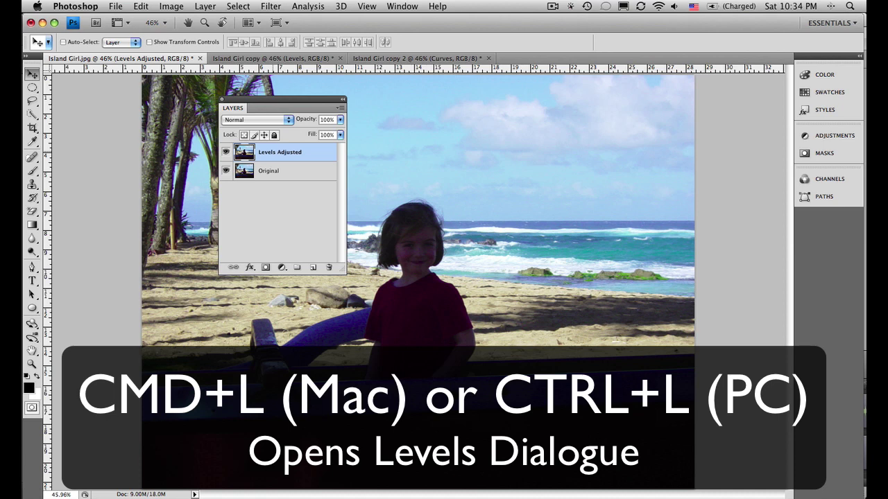
# Step: Apply Levels to the Levels Adjusted layer with input values 0, 1.70 and 255
pyautogui.press('super+l')
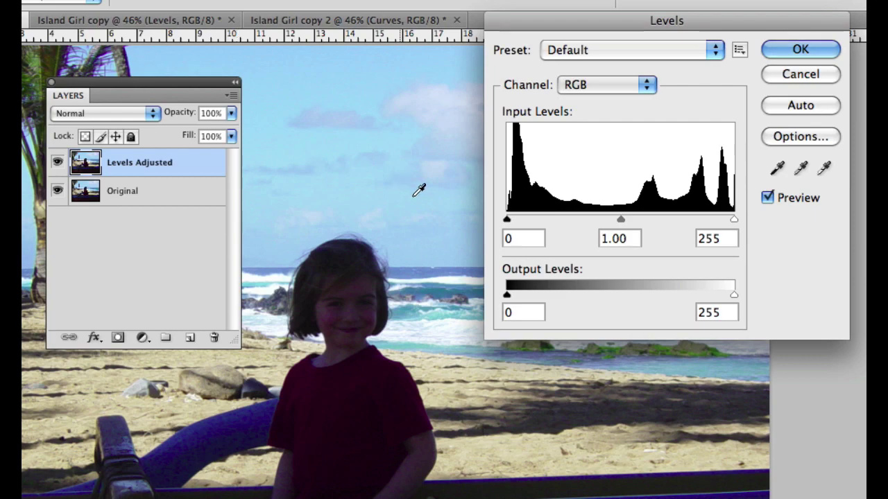
pyautogui.moveTo(511, 220)
pyautogui.mouseDown()
pyautogui.moveTo(611, 224)
pyautogui.moveTo(496, 229)
pyautogui.mouseUp()
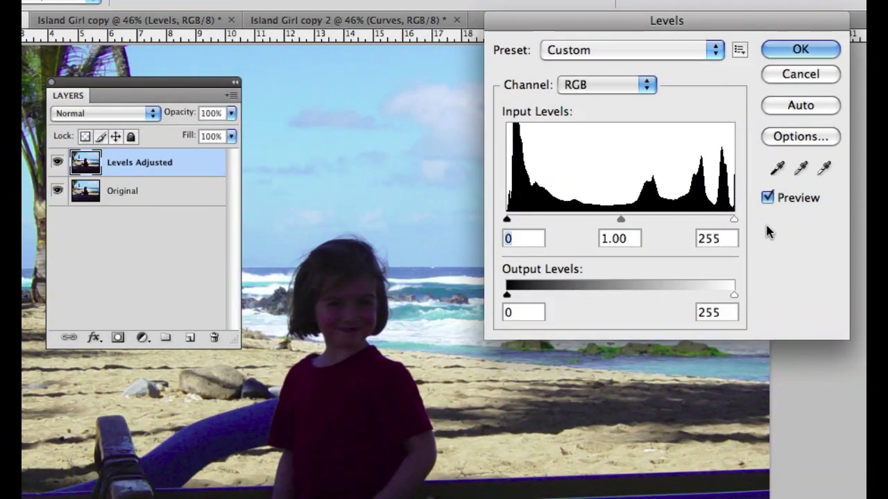
pyautogui.moveTo(732, 223); pyautogui.dragTo(765, 222)
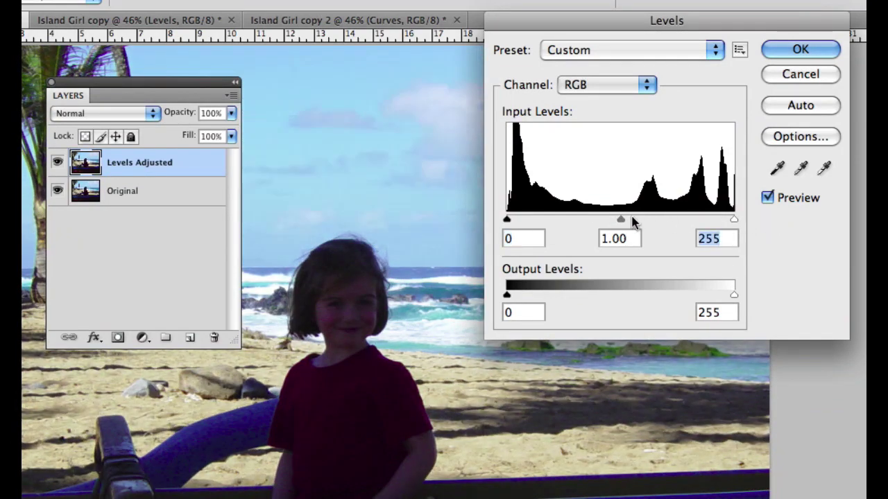
pyautogui.moveTo(620, 220); pyautogui.dragTo(576, 224)
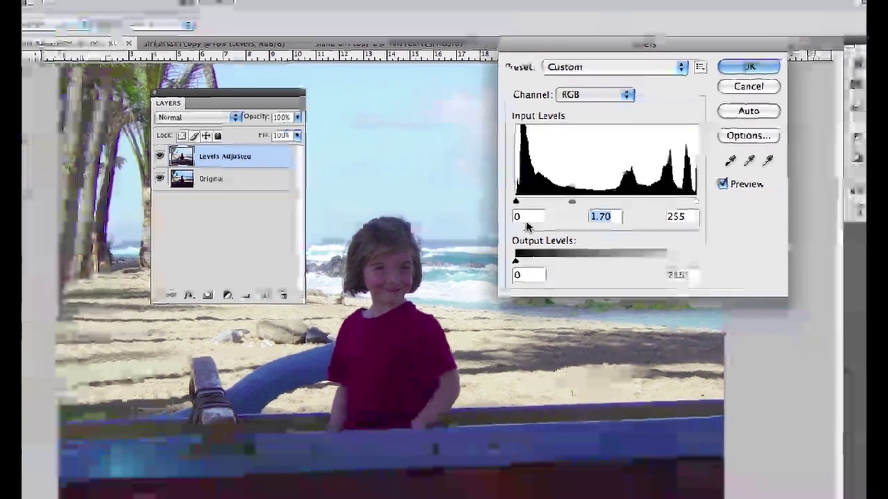
pyautogui.press('Return')
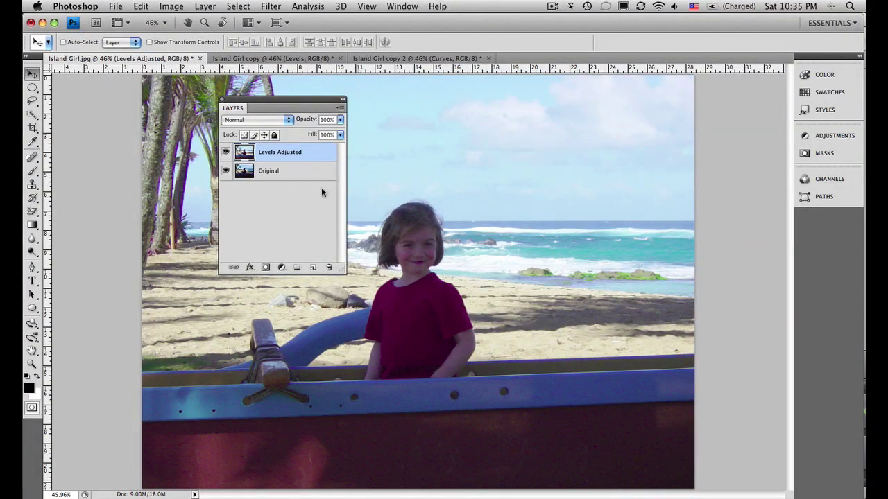
# Step: Compare Levels Adjusted against the original, leave it hidden, and select the Original layer
pyautogui.click(227, 152)
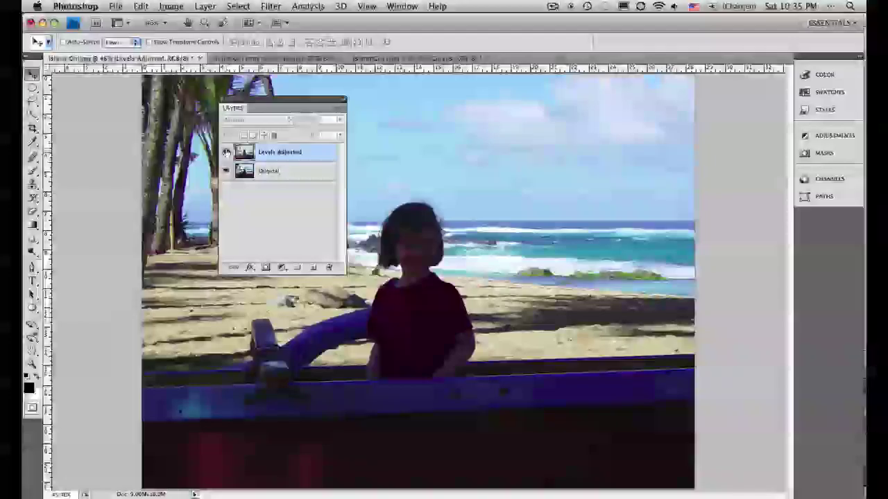
pyautogui.click(226, 152)
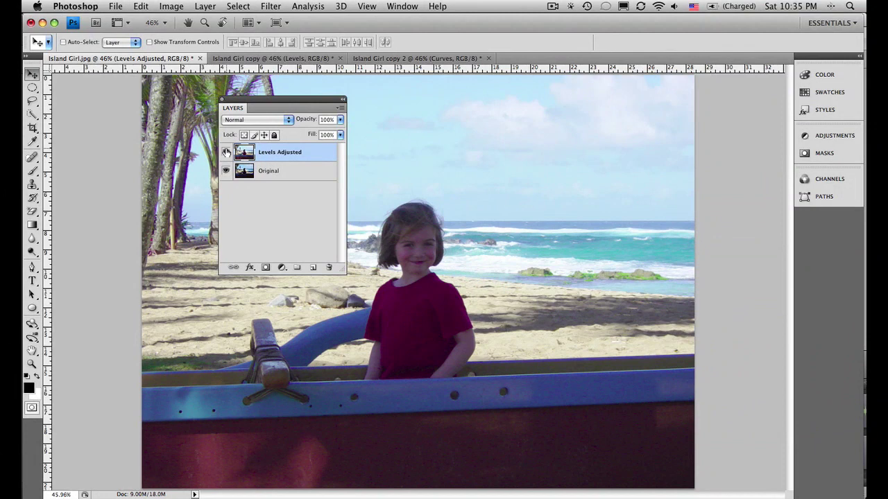
pyautogui.click(226, 151)
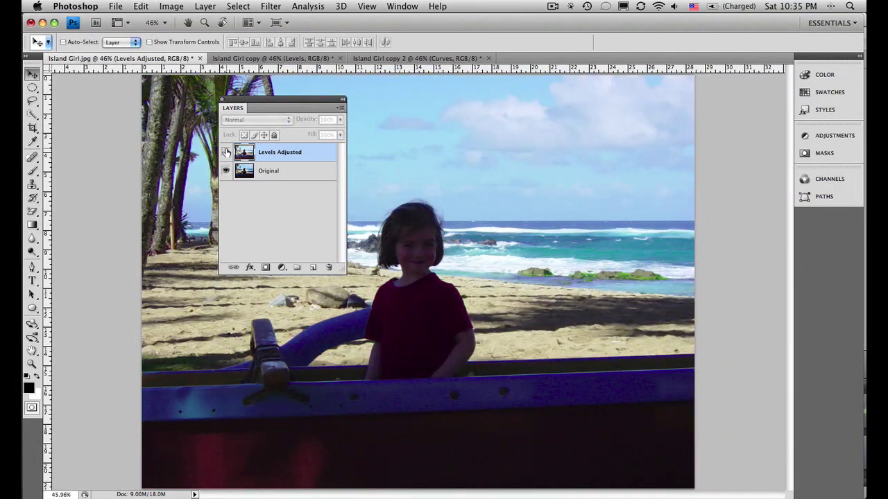
pyautogui.click(226, 152)
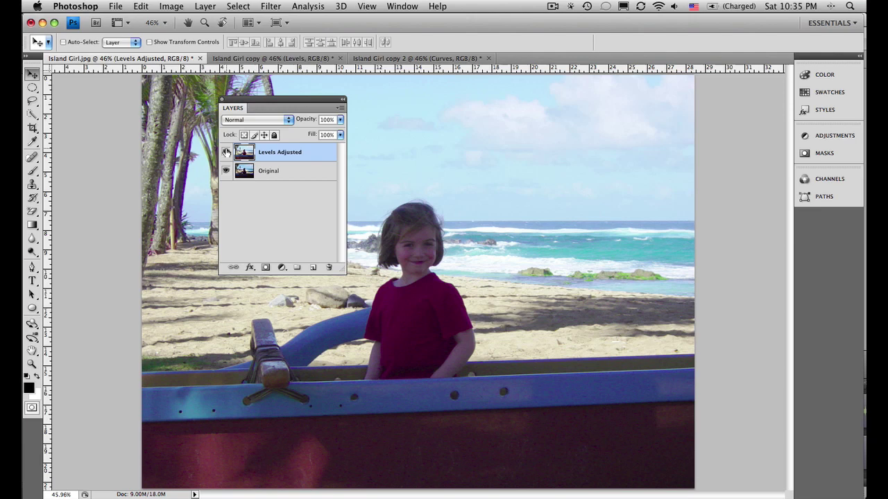
pyautogui.click(226, 152)
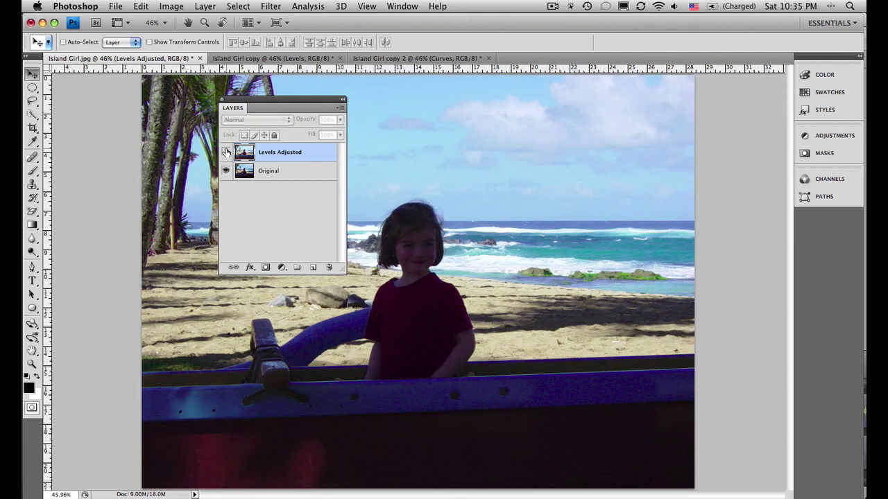
pyautogui.click(284, 177)
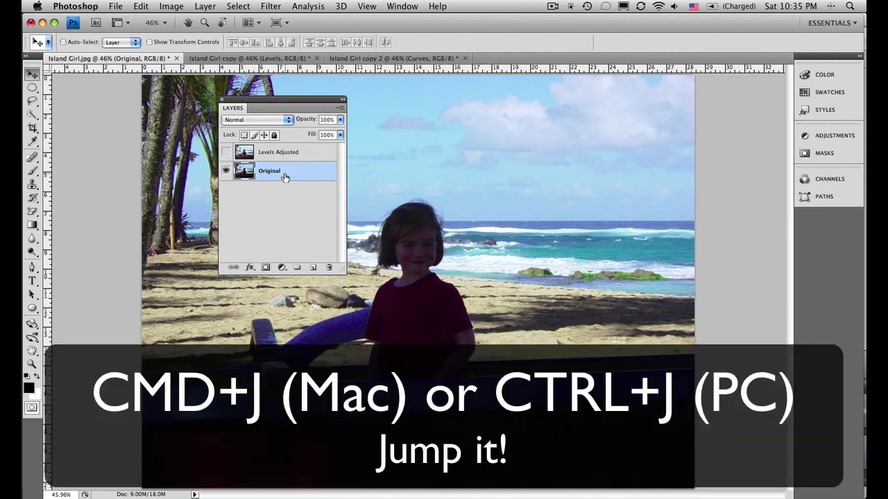
# Step: Make another copy of Original named 'Curves Adjusted' and show the Image > Adjustments menu
pyautogui.press('super+j')
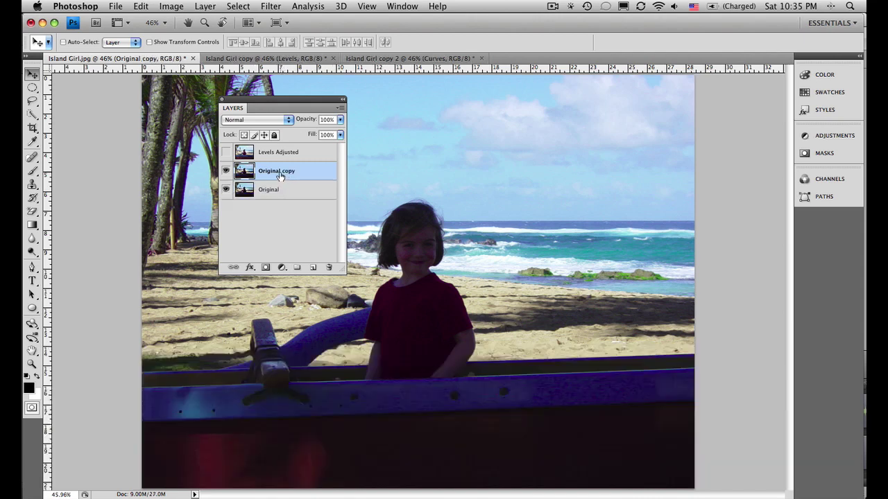
pyautogui.doubleClick(280, 176)
pyautogui.write('Curves Adjusted')
pyautogui.press('Return')
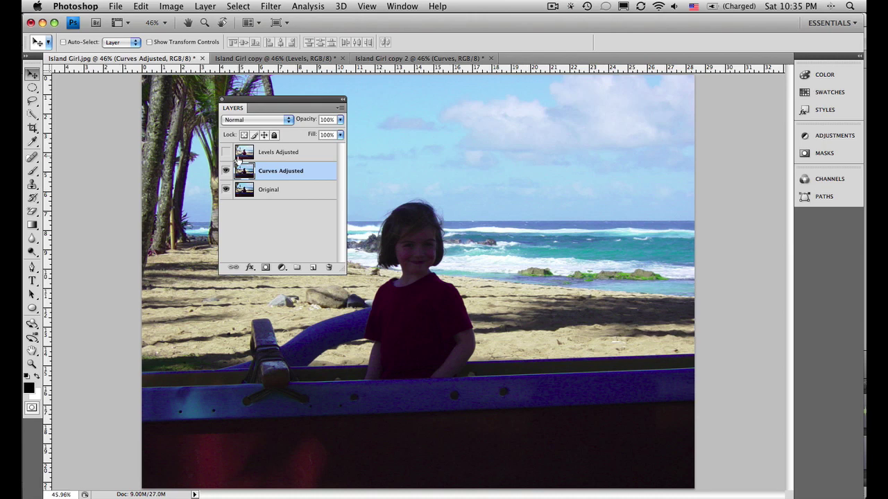
pyautogui.click(170, 6)
pyautogui.moveTo(208, 39)
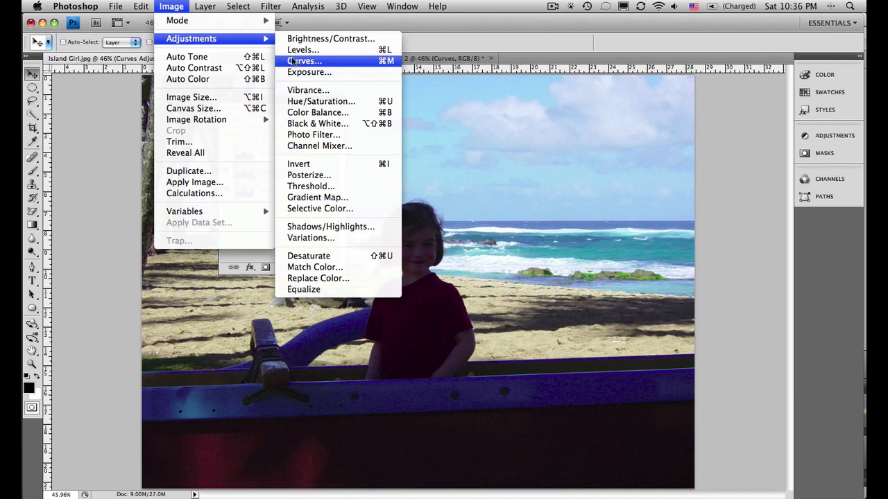
# Step: In Curves, drag up on the girl's face to raise the point at 51 to 86
pyautogui.click(427, 28)
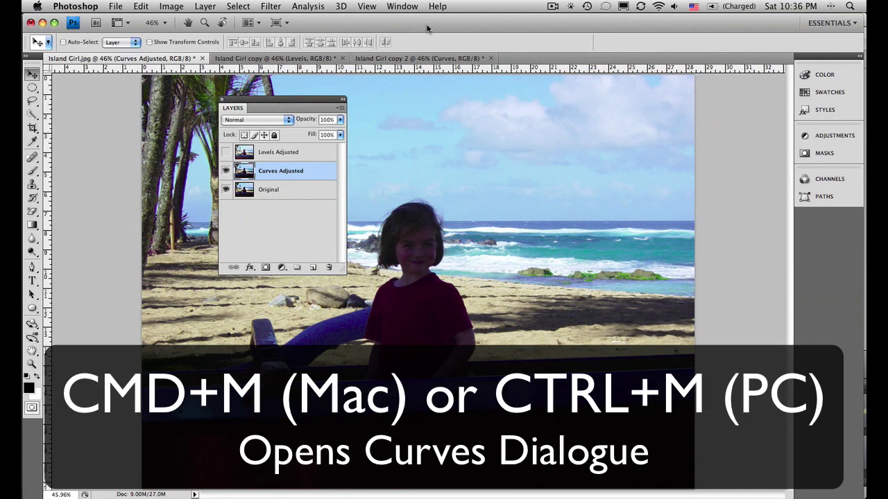
pyautogui.press('super+m')
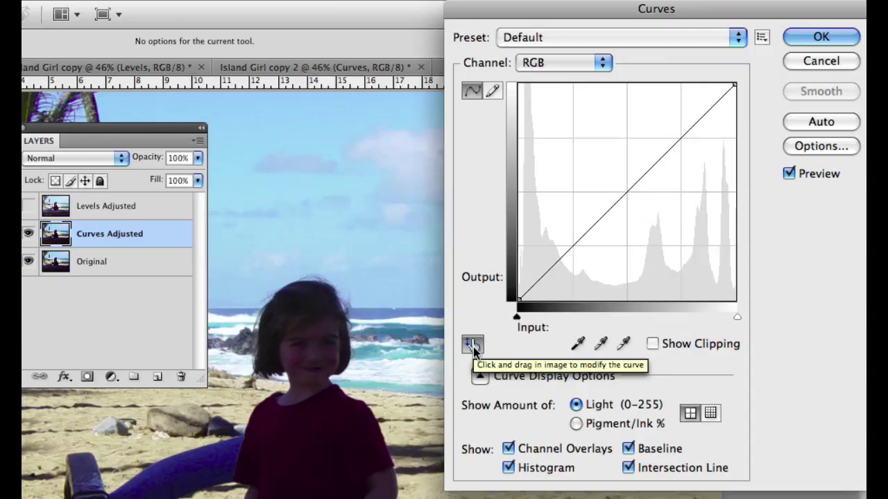
pyautogui.click(473, 346)
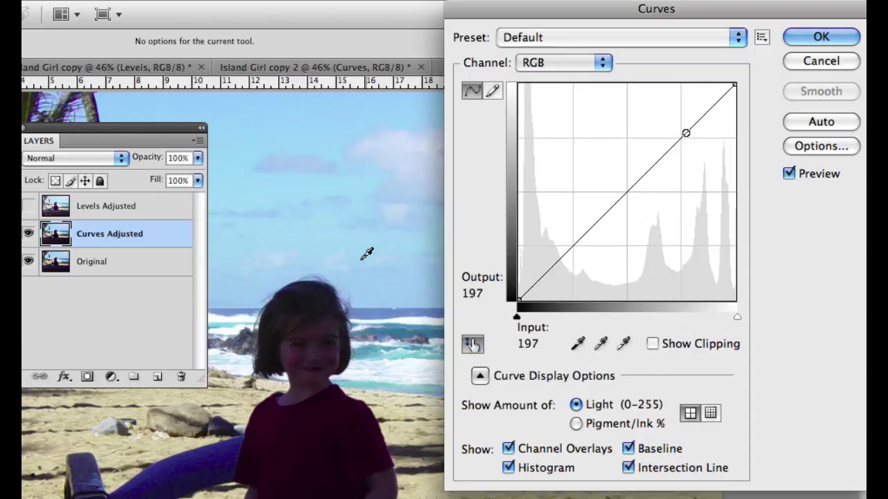
pyautogui.click(295, 353)
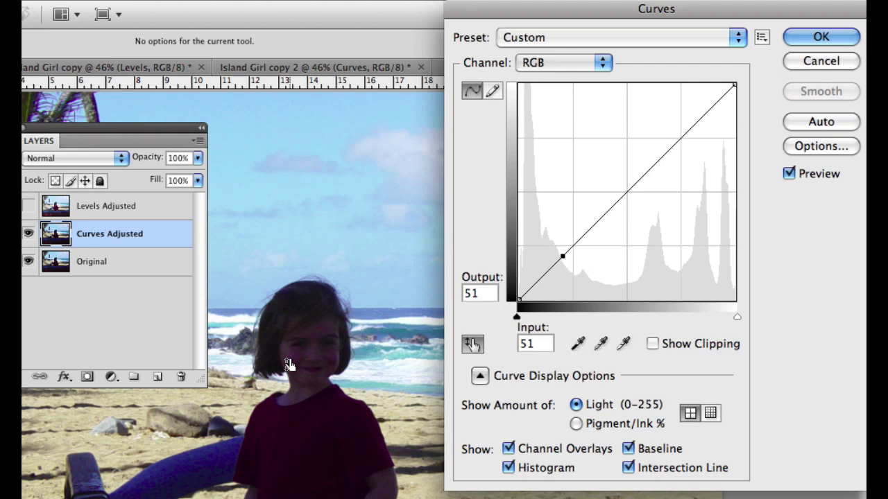
pyautogui.moveTo(289, 366); pyautogui.dragTo(285, 335)
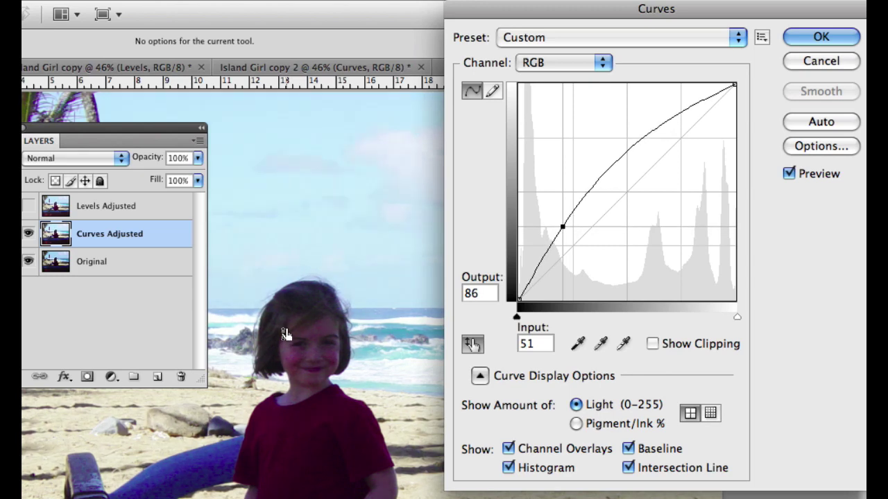
pyautogui.moveTo(286, 335); pyautogui.dragTo(286, 335)
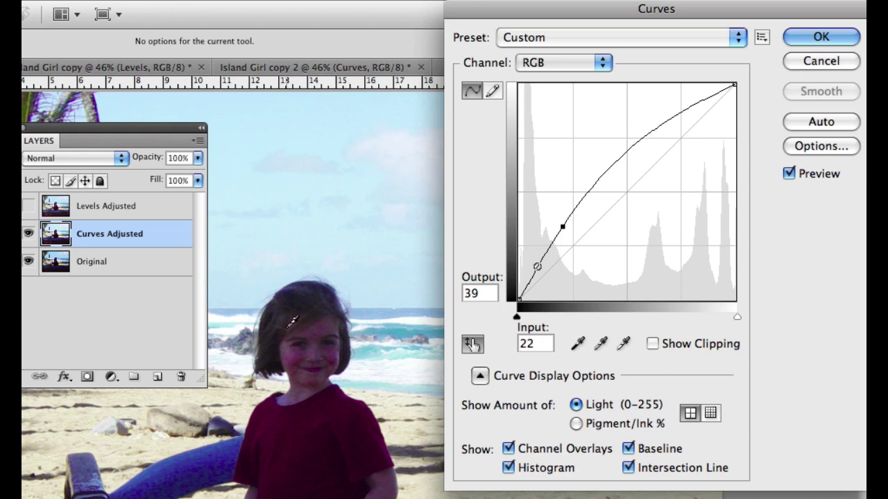
# Step: Add a curve point sampled from the sea at input 103 and lower it to about 123
pyautogui.click(401, 332)
pyautogui.moveTo(399, 339); pyautogui.dragTo(398, 361)
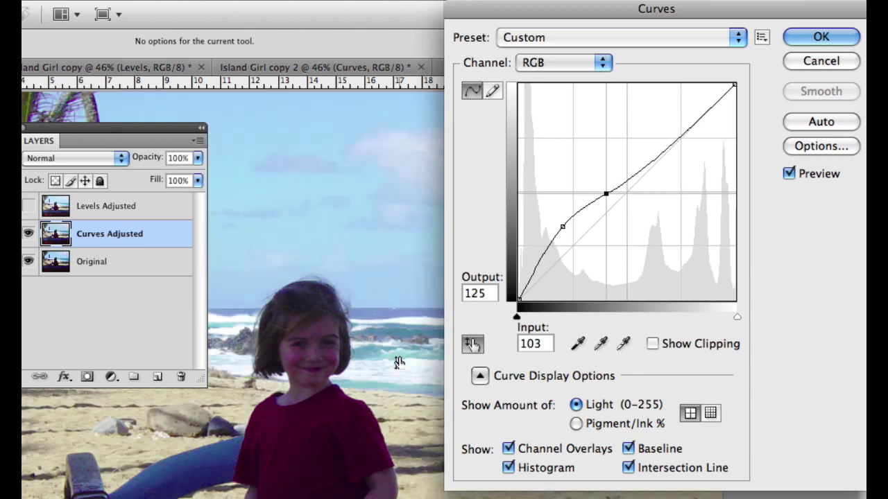
pyautogui.press('Down')
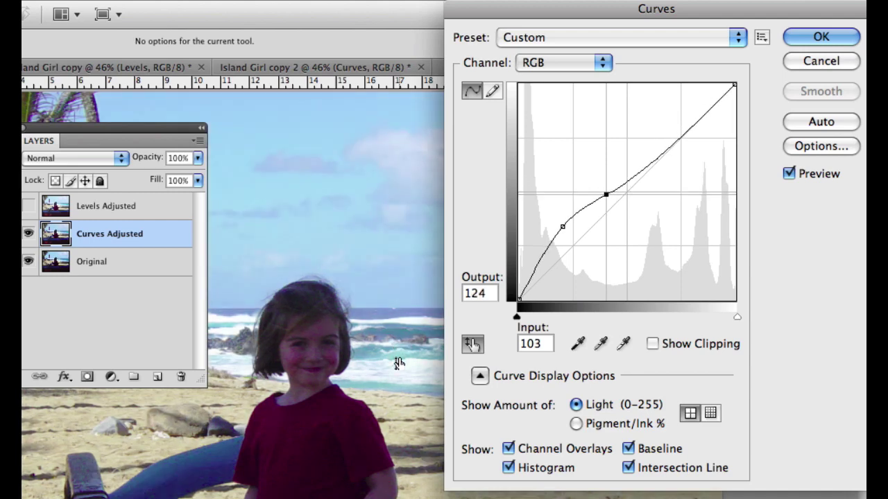
pyautogui.press('Down')
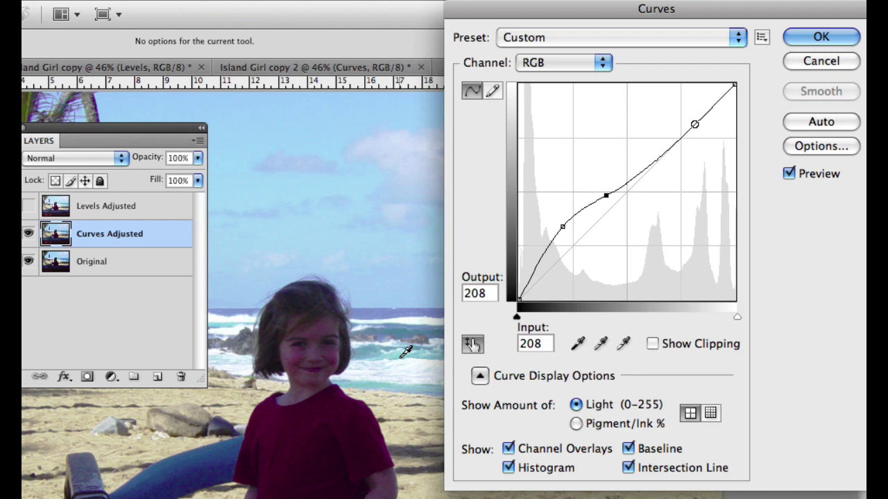
# Step: Reset the curve to a straight diagonal and add a point at the face tone, input 53
pyautogui.keyDown('alt'); pyautogui.click(827, 58); pyautogui.keyUp('alt')
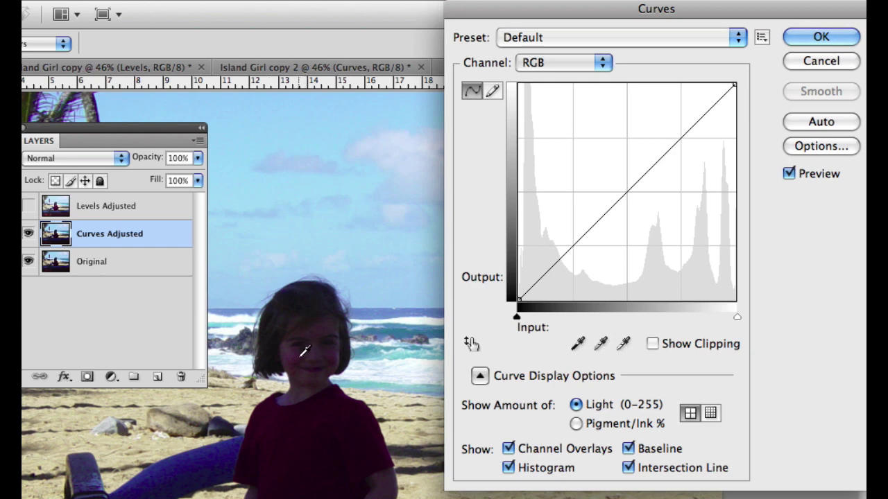
pyautogui.moveTo(300, 352); pyautogui.dragTo(295, 288)
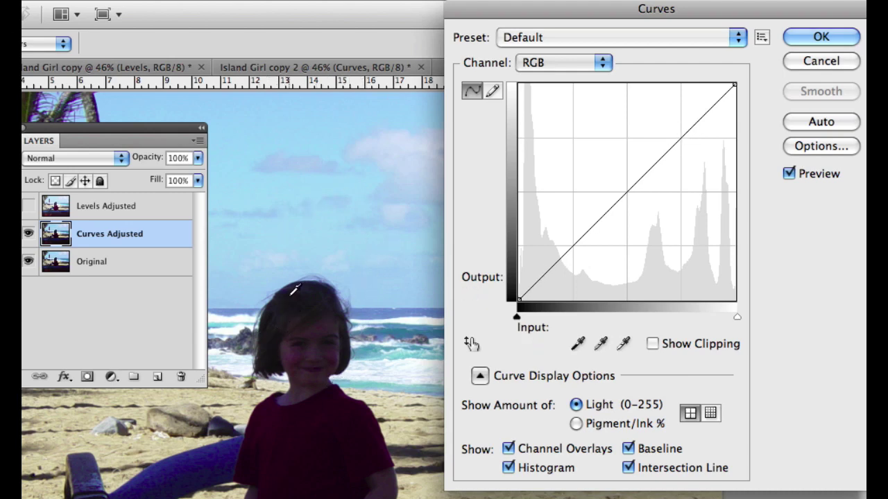
pyautogui.keyDown('super'); pyautogui.click(296, 352); pyautogui.keyUp('super')
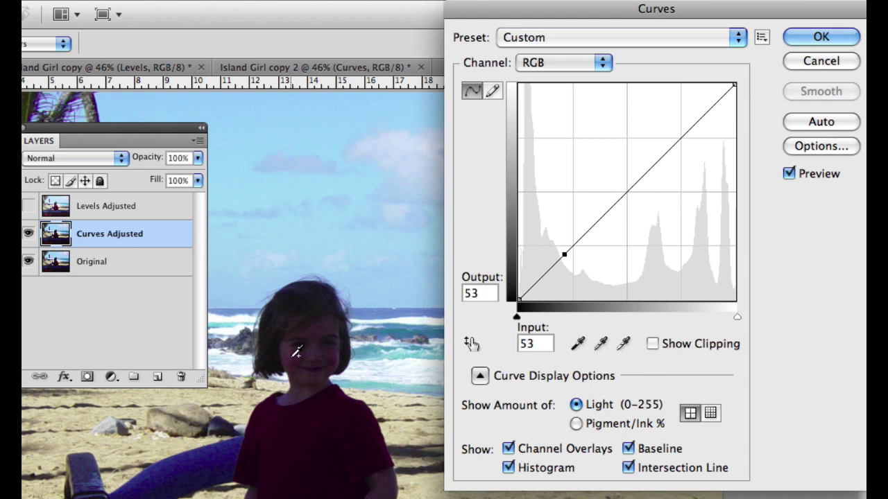
# Step: Raise the face point from 53 to 83 and pull a new point at 106 down to 122
pyautogui.hotkey('shift', 'Up')
pyautogui.hotkey('shift', 'Up')
pyautogui.hotkey('shift', 'Up')
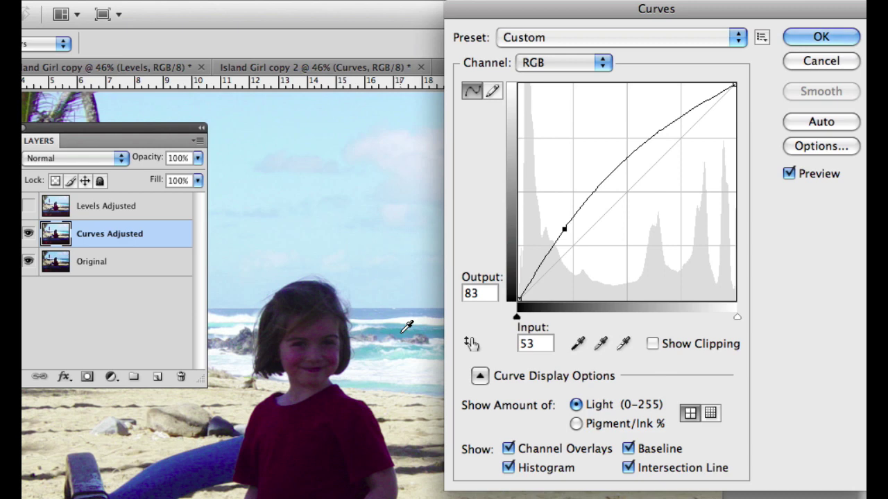
pyautogui.keyDown('super'); pyautogui.click(407, 326); pyautogui.keyUp('super')
pyautogui.hotkey('shift', 'Down')
pyautogui.hotkey('shift', 'Down')
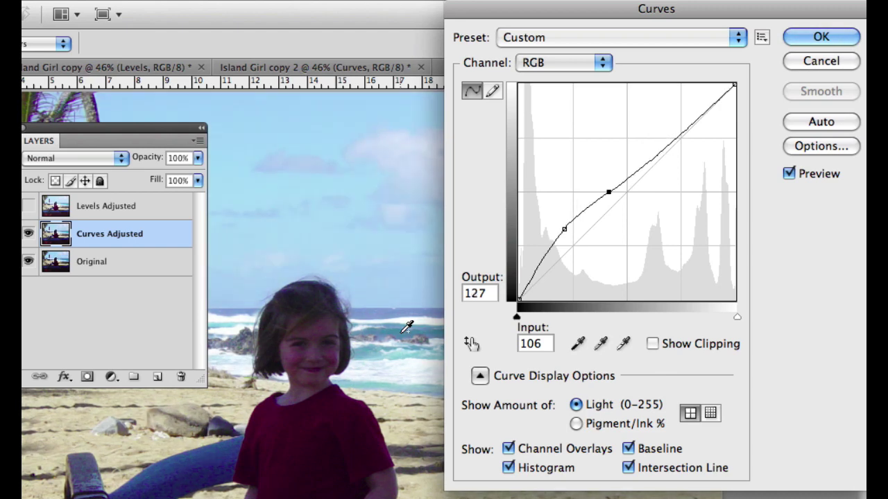
pyautogui.press('Down')
pyautogui.press('Down')
pyautogui.press('Down')
pyautogui.press('Down')
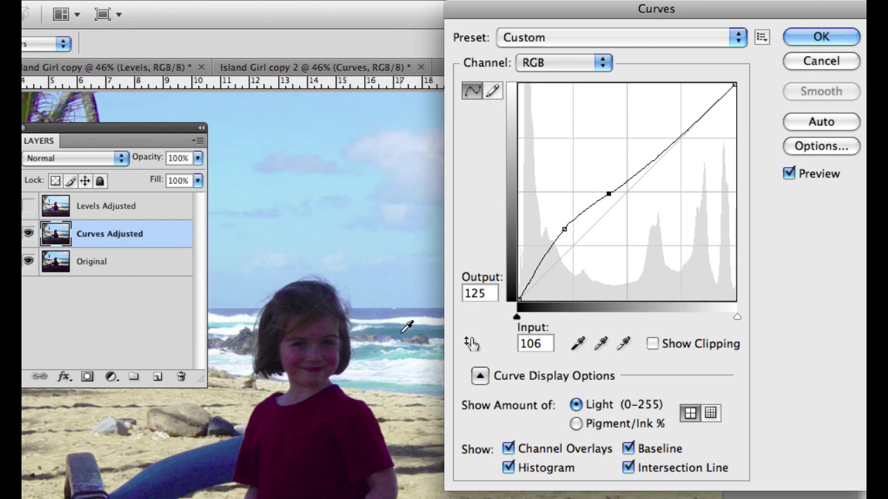
pyautogui.press('Down')
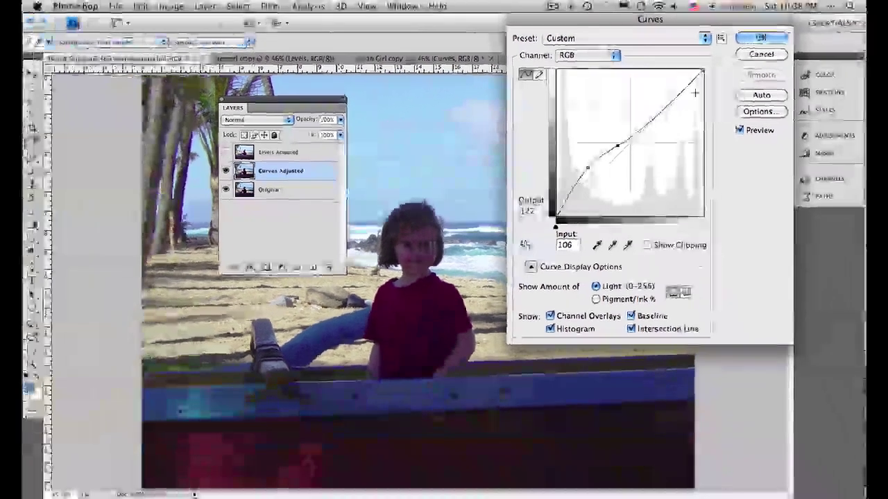
# Step: Apply the curves, then toggle Curves Adjusted and Levels Adjusted visibility to compare, leaving Levels hidden
pyautogui.click(821, 36)
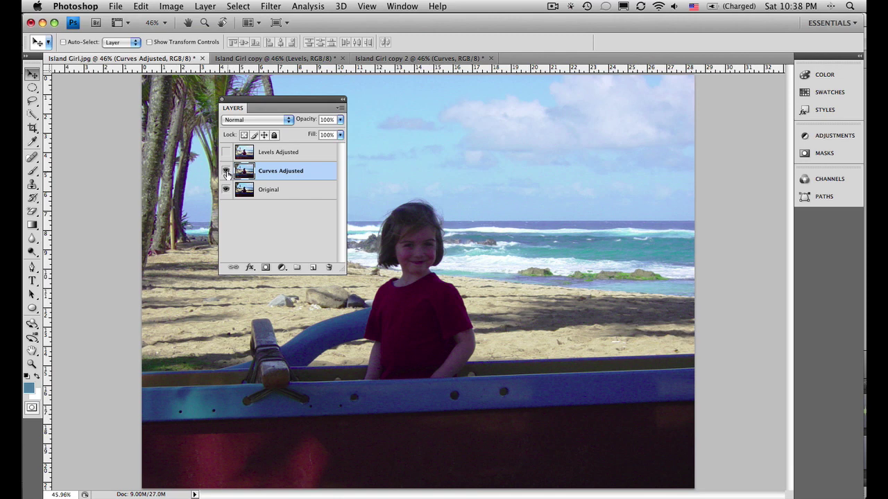
pyautogui.click(226, 172)
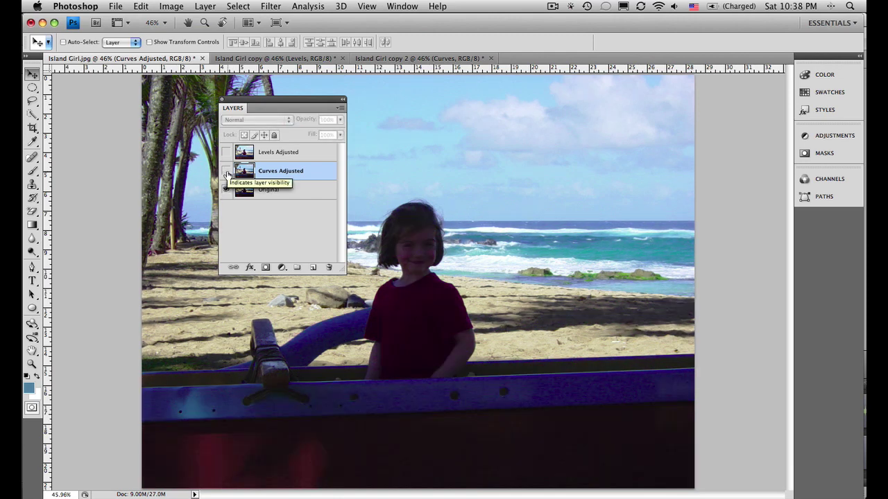
pyautogui.click(226, 171)
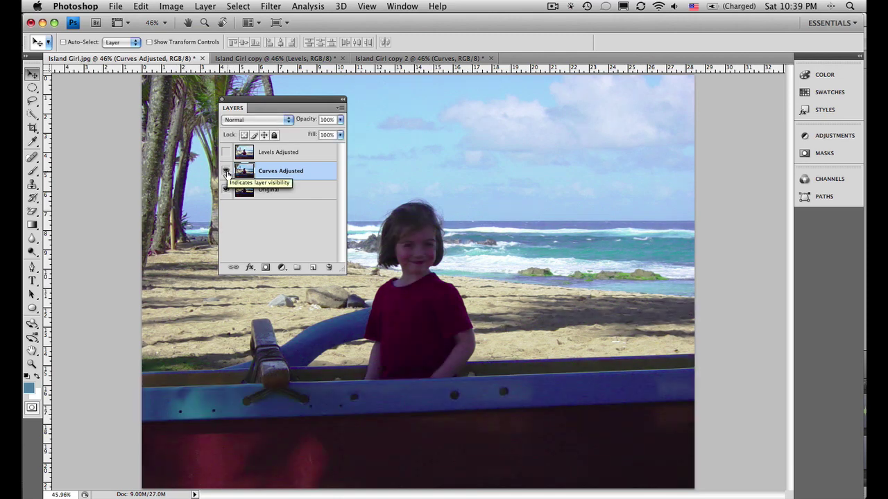
pyautogui.click(226, 171)
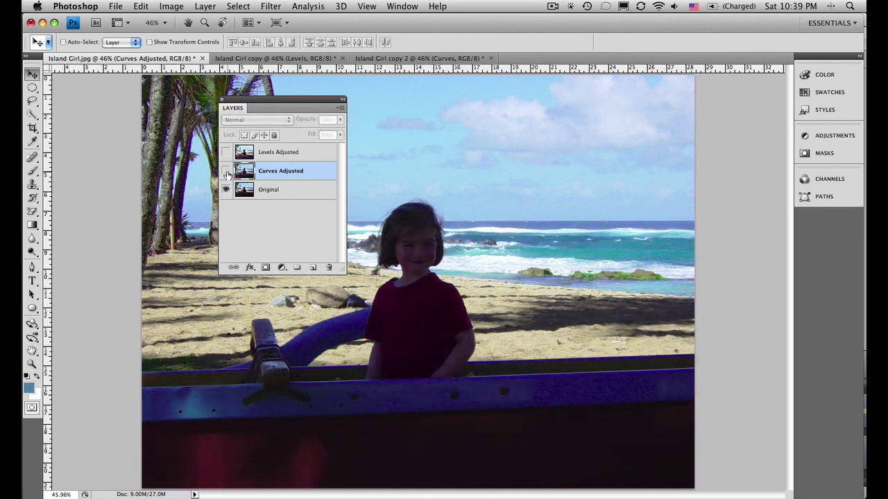
pyautogui.click(226, 171)
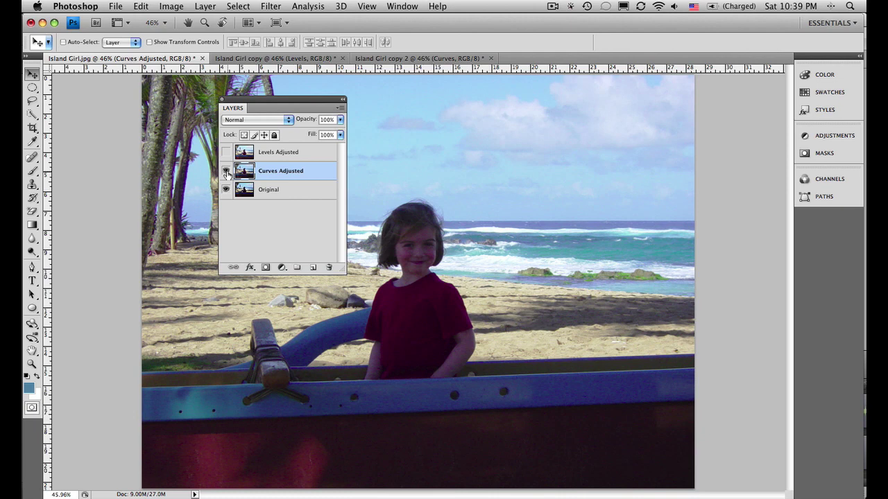
pyautogui.click(227, 171)
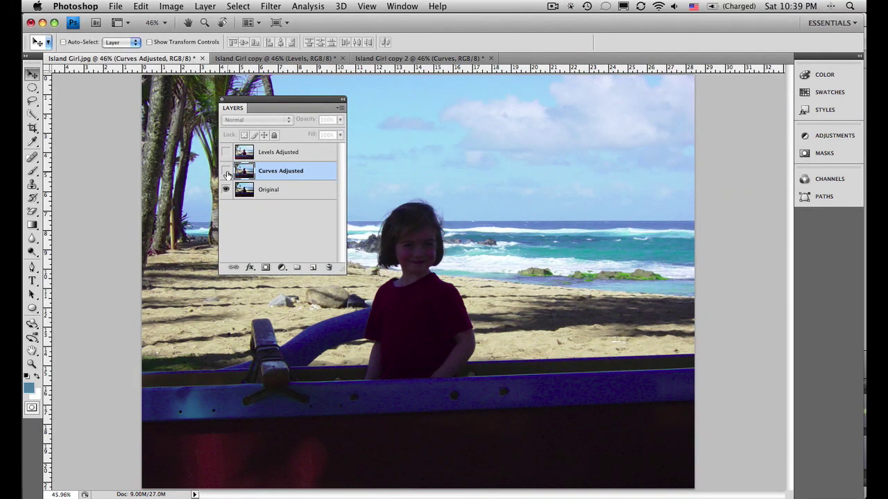
pyautogui.click(227, 171)
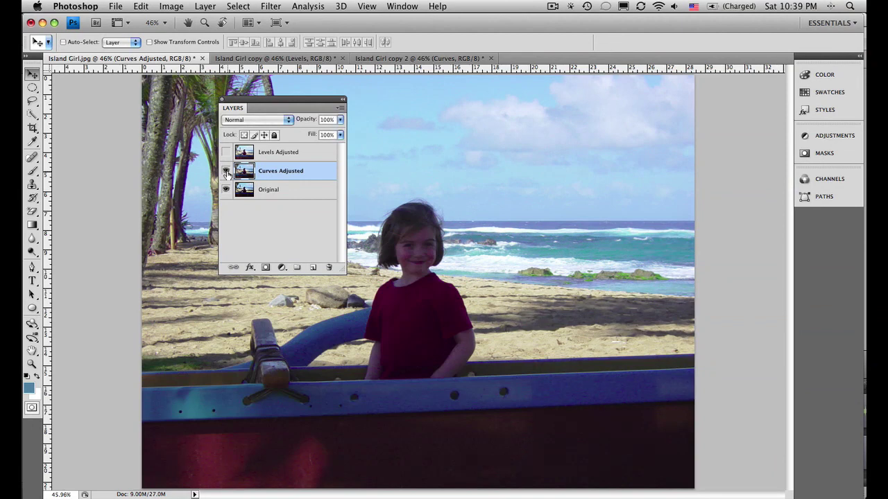
pyautogui.click(225, 152)
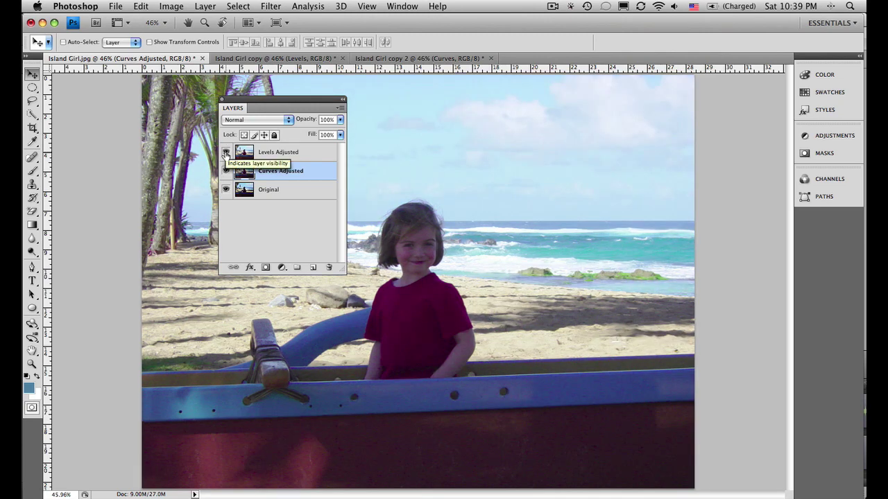
pyautogui.click(226, 152)
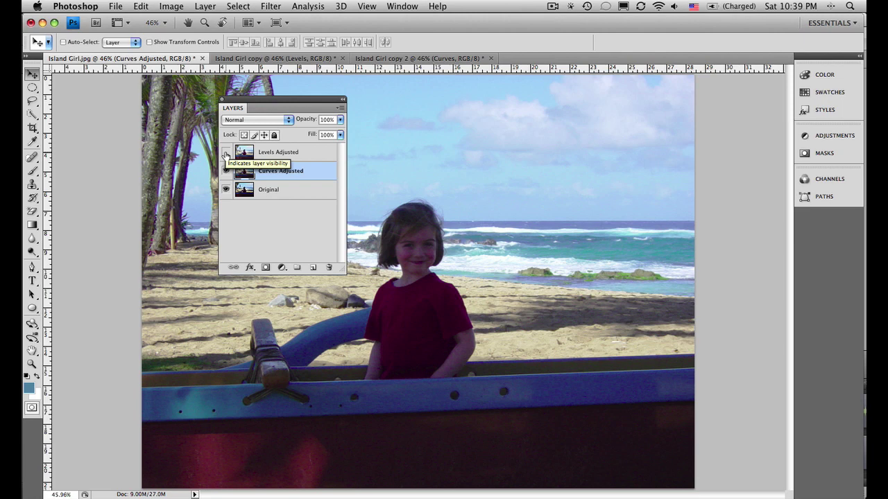